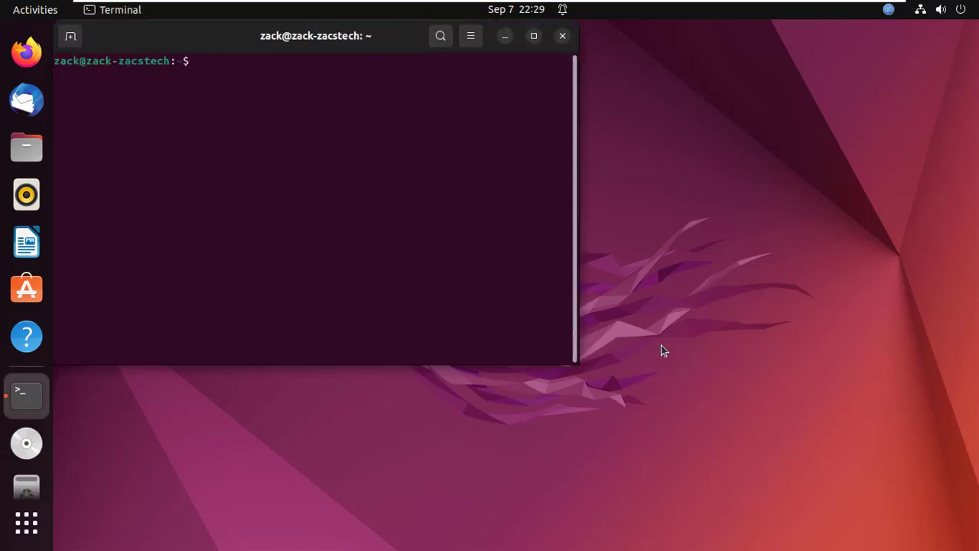
Maximize the terminal and run 'sudo apt update', authenticating with the administrator password.
{"action": "left_click", "coordinate": [533, 35]}
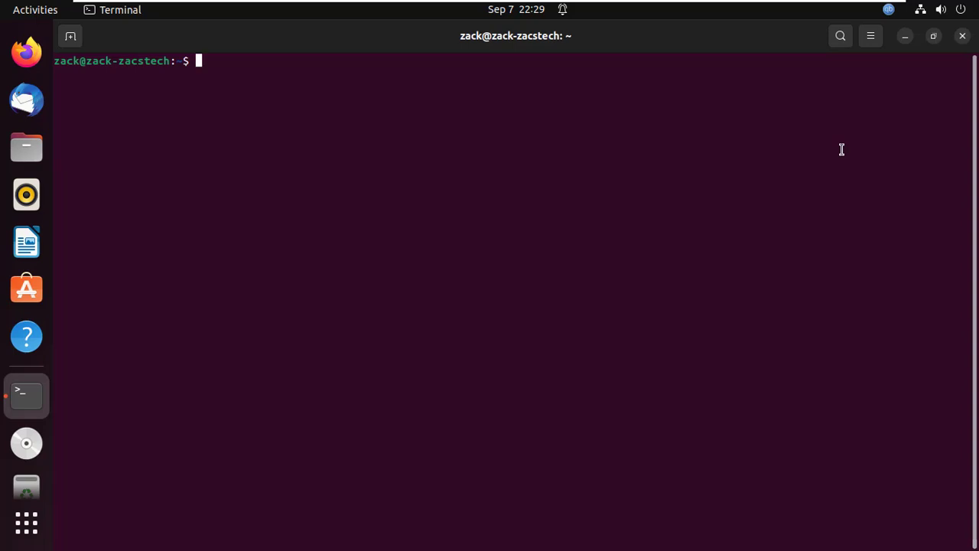
{"action": "type", "text": "sudo "}
{"action": "type", "text": "apt u"}
{"action": "type", "text": "pdate"}
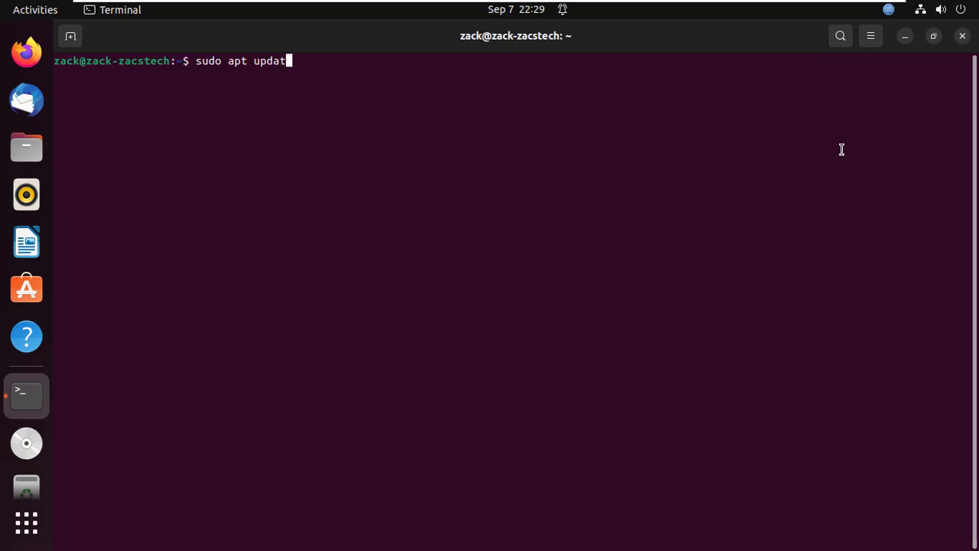
{"action": "key", "text": "Return"}
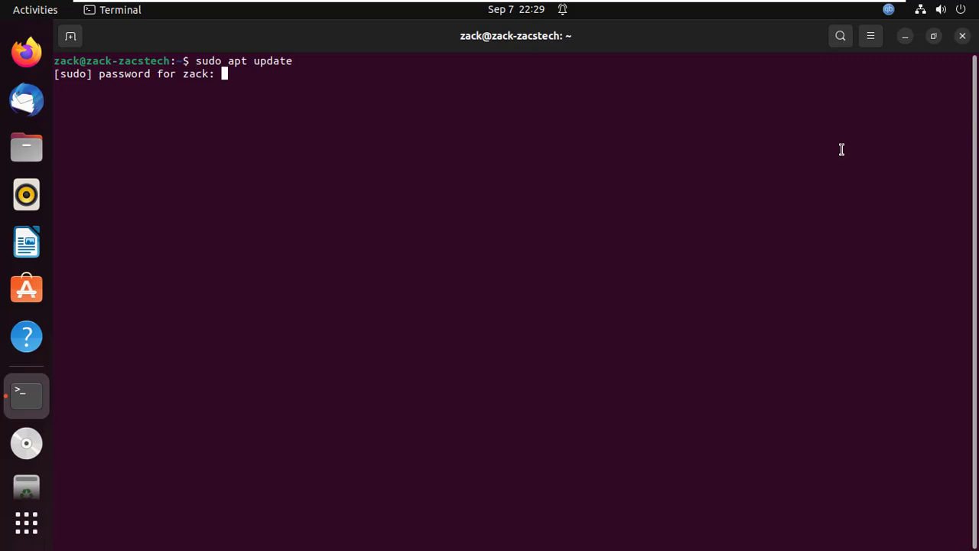
{"action": "key", "text": "Return"}
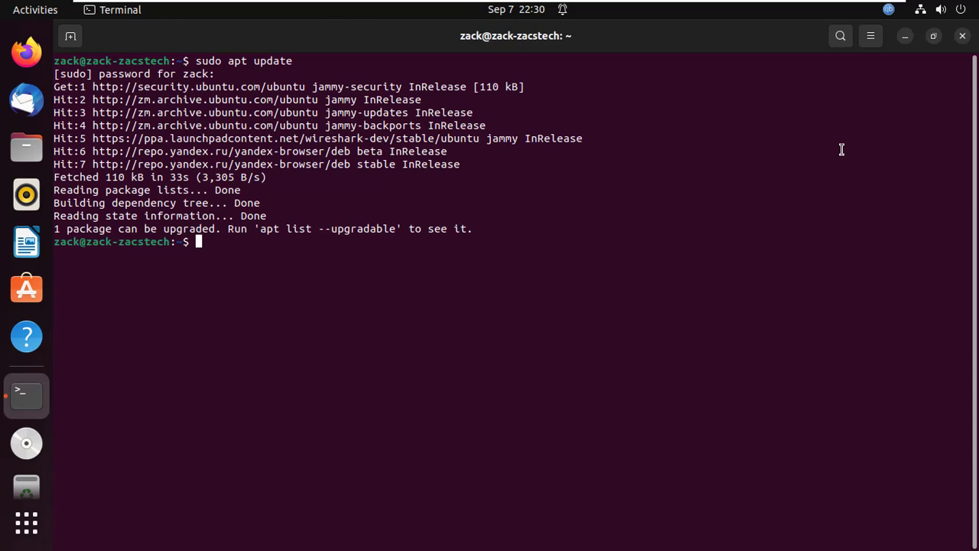
{"action": "type", "text": "sudo "}
{"action": "type", "text": "apt "}
{"action": "type", "text": "upgra"}
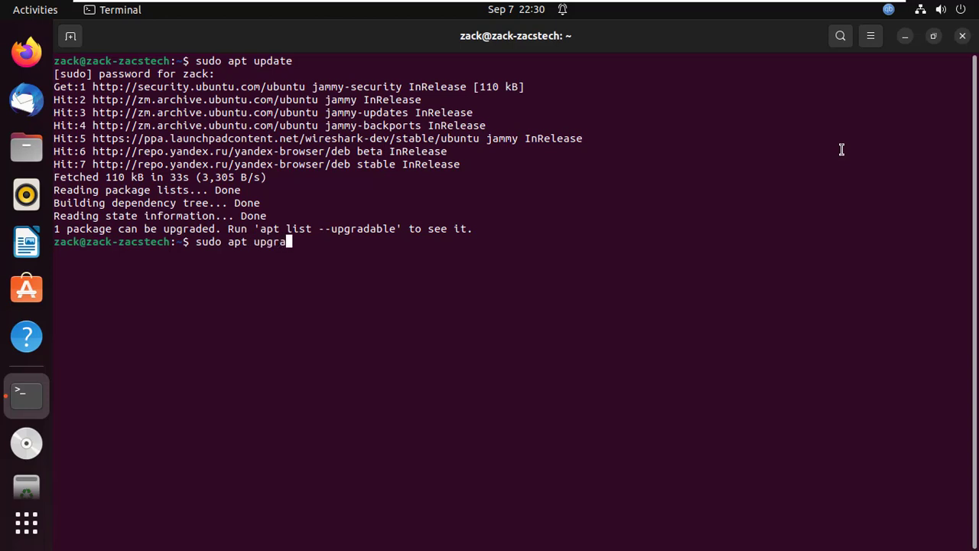
{"action": "type", "text": "de"}
Run 'sudo apt upgrade' to bring installed packages up to date.
{"action": "key", "text": "Return"}
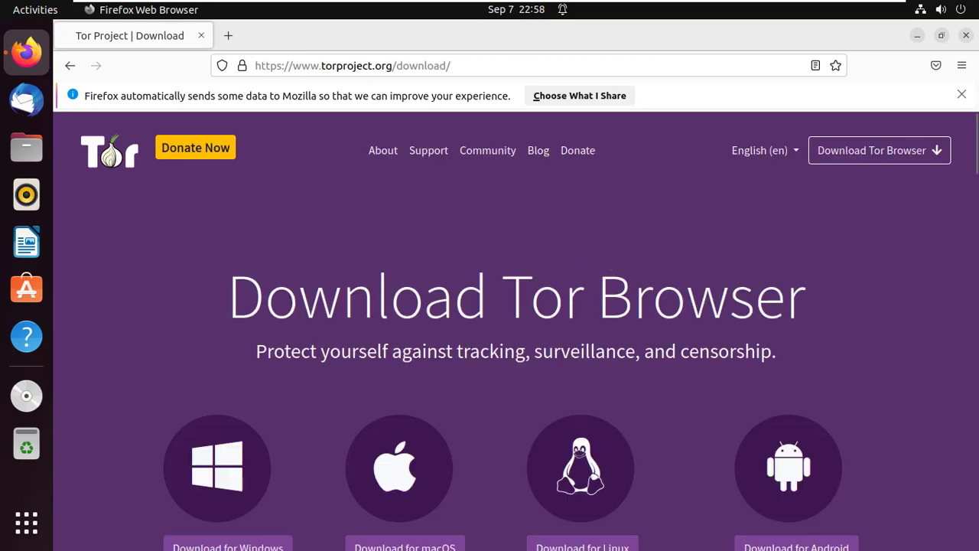
{"action": "left_click_drag", "start_coordinate": [975, 164], "coordinate": [975, 196]}
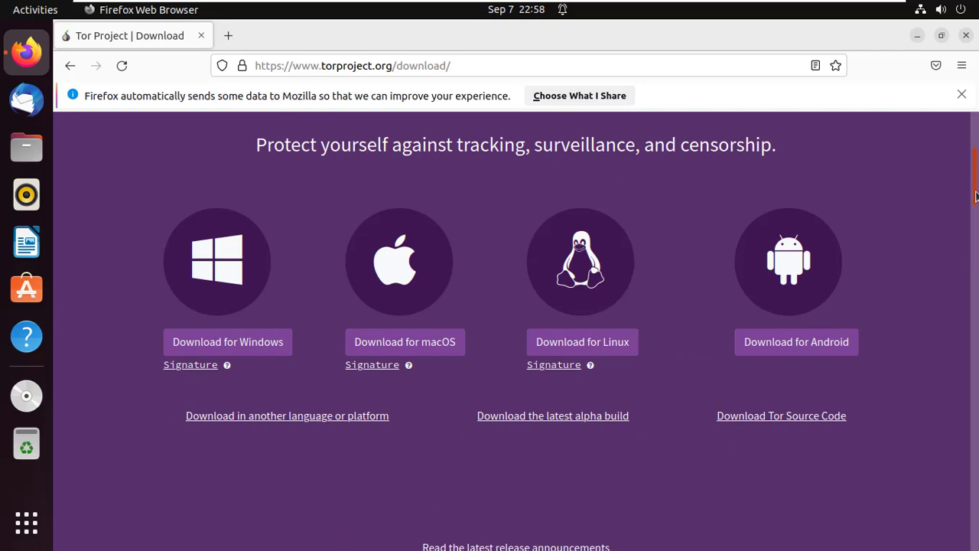
Download the Tor Browser Linux .tar.xz archive (107 MB) and dismiss the downloads panel.
{"action": "left_click", "coordinate": [585, 346]}
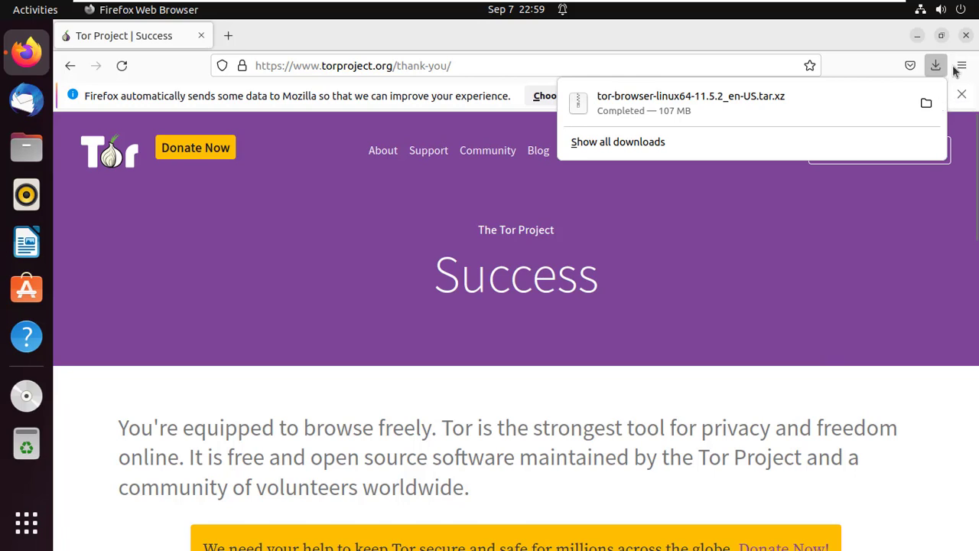
{"action": "left_click", "coordinate": [973, 126]}
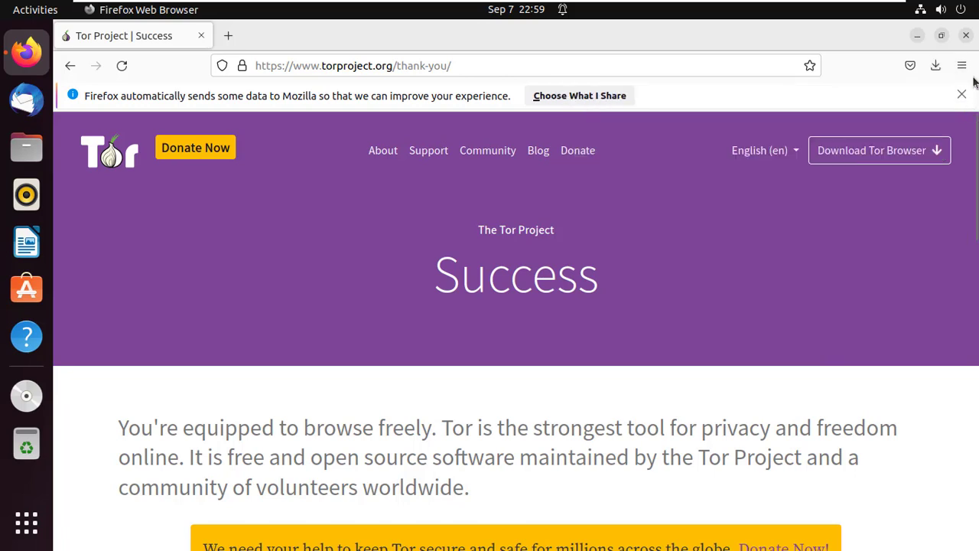
Close Firefox, then extract tor-browser-linux64-*_en-US.tar.xz inside the Downloads folder.
{"action": "left_click", "coordinate": [966, 36]}
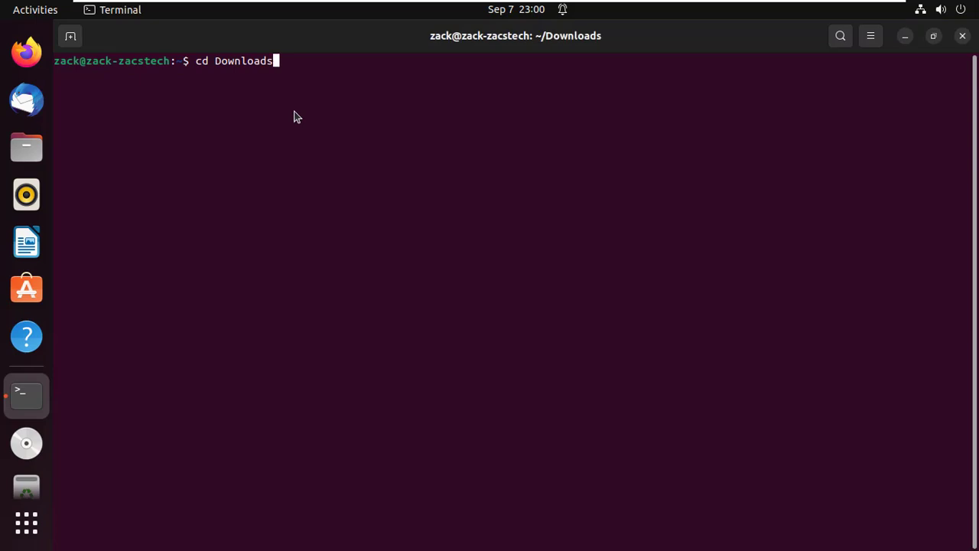
{"action": "key", "text": "Return"}
{"action": "type", "text": "tar -xvf tor-browser-linux64-*_en-US.tar.xz"}
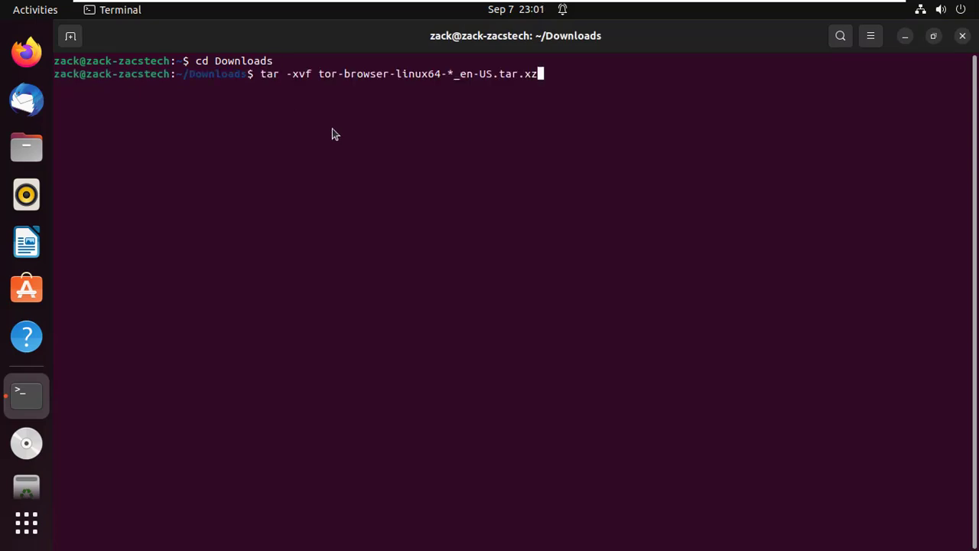
{"action": "key", "text": "Return"}
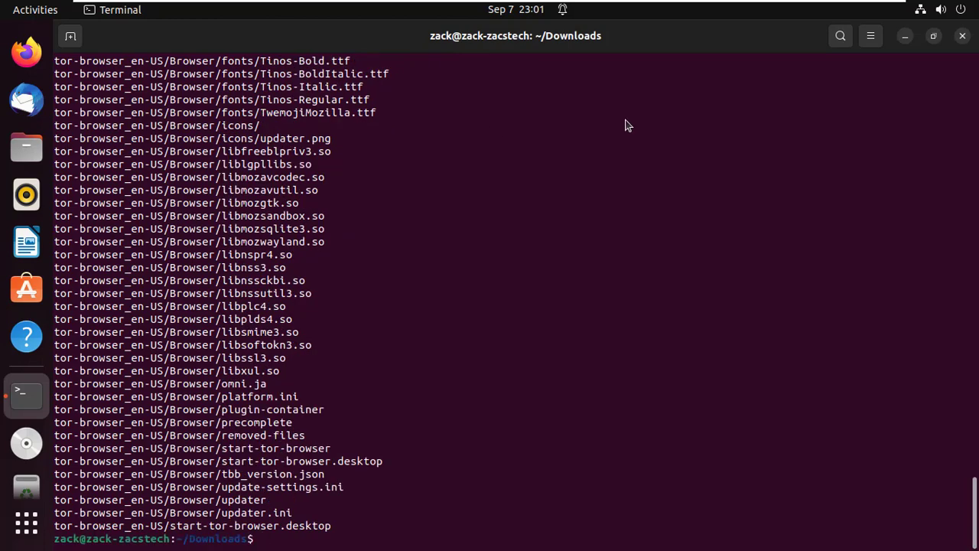
{"action": "type", "text": "cd tor-browser_en-US/"}
Register Tor Browser via ./start-tor-browser.desktop --register-app and copy the launcher to ~/Desktop.
{"action": "key", "text": "Return"}
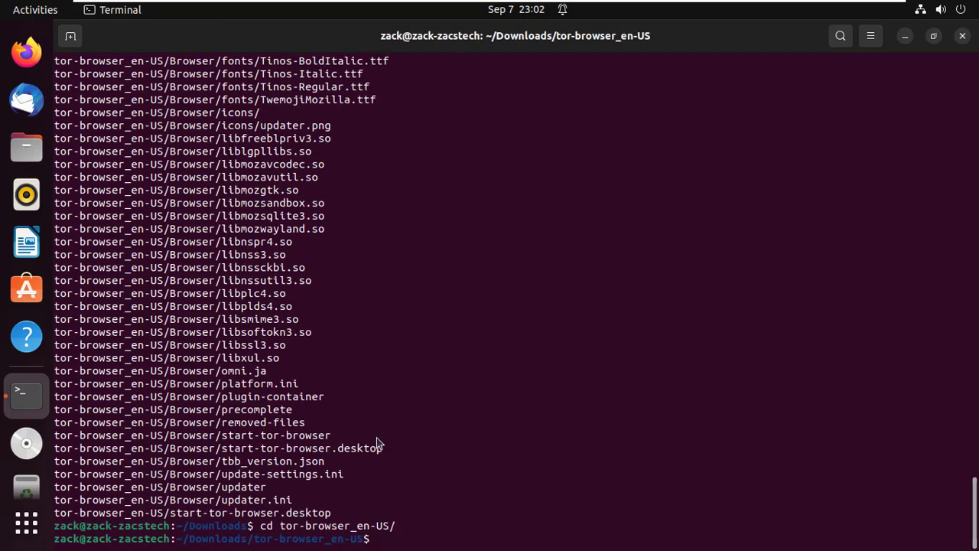
{"action": "type", "text": "./start-tor-browser.desktop --register-app"}
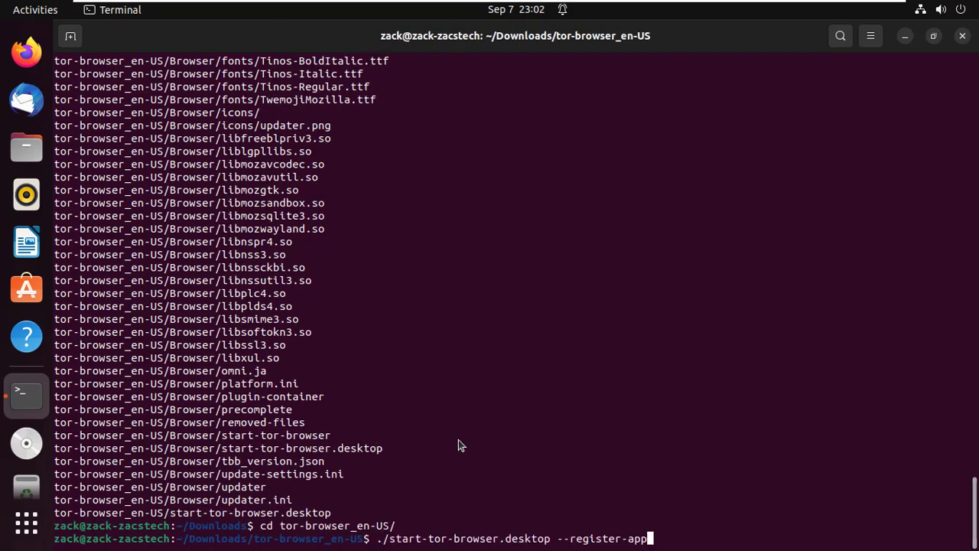
{"action": "key", "text": "Return"}
{"action": "type", "text": "cp start-tor-browser.desktop ~/Desktop"}
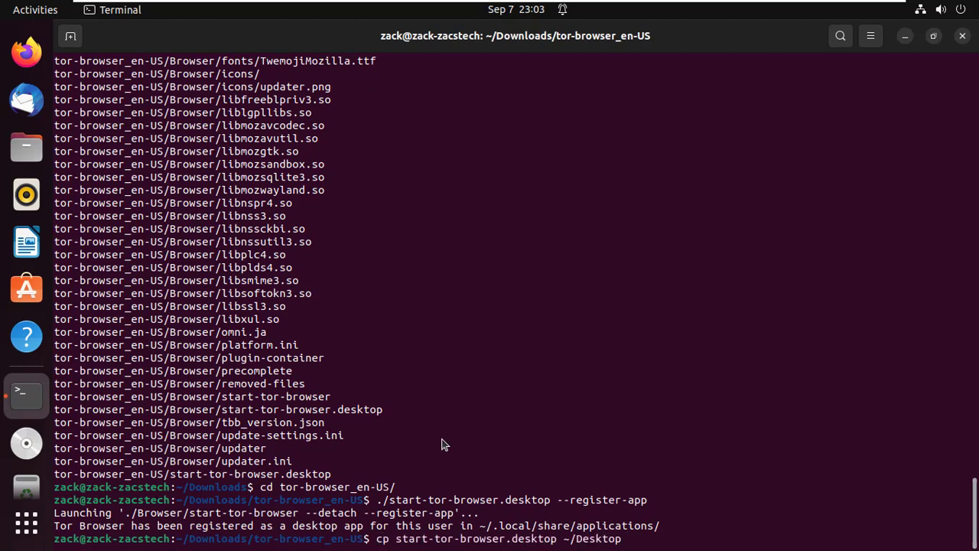
{"action": "key", "text": "Return"}
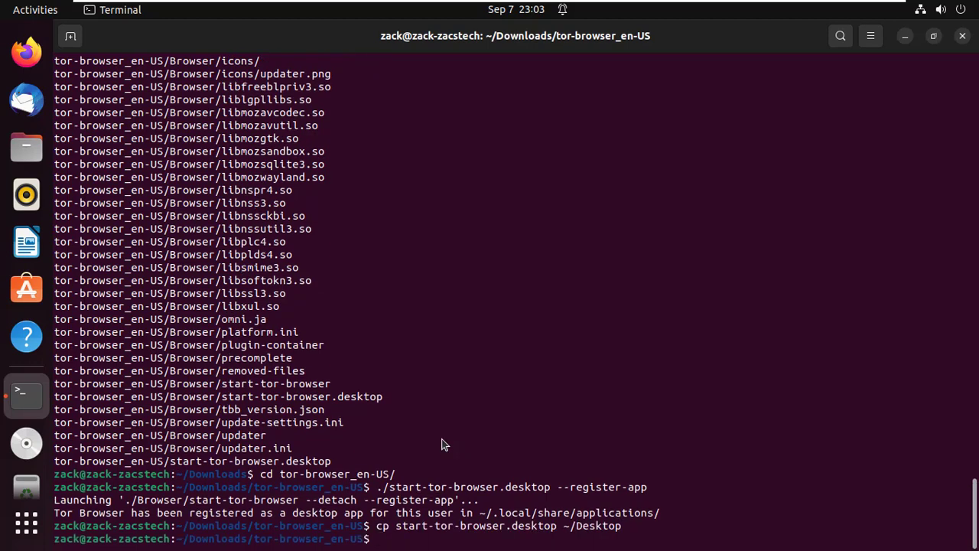
{"action": "type", "text": "cd ~/Desktop"}
Mark the Desktop launcher as metadata::trusted and make it executable with chmod a+x.
{"action": "key", "text": "Return"}
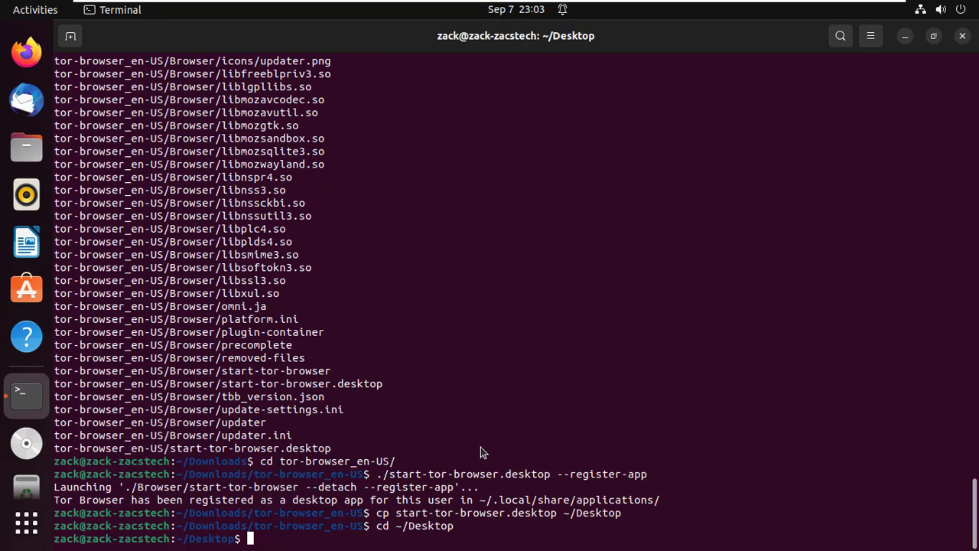
{"action": "type", "text": "gio set ~/Desktop/start-tor-browser.desktop metadata::trusted true"}
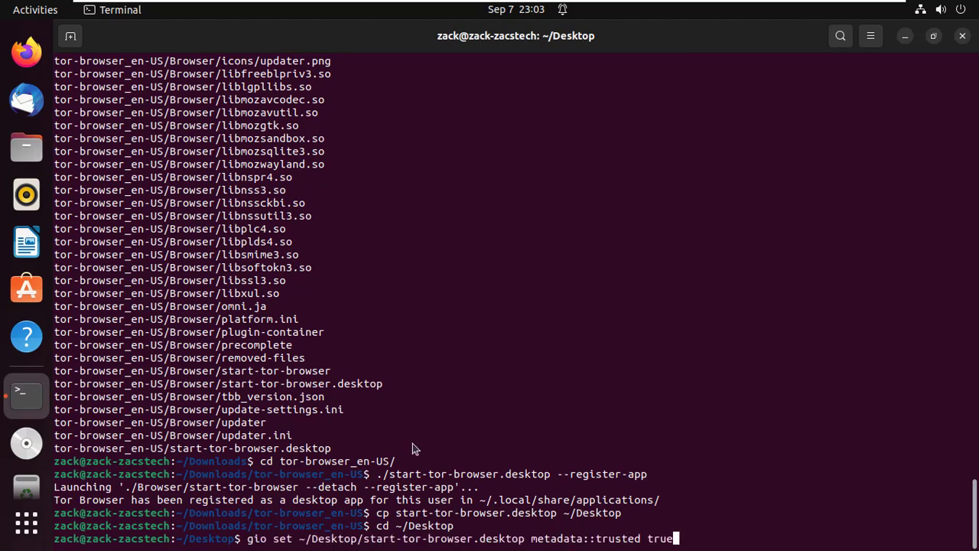
{"action": "key", "text": "Return"}
{"action": "type", "text": "chmod a+x ~/Desktop/start-tor-browser.desktop"}
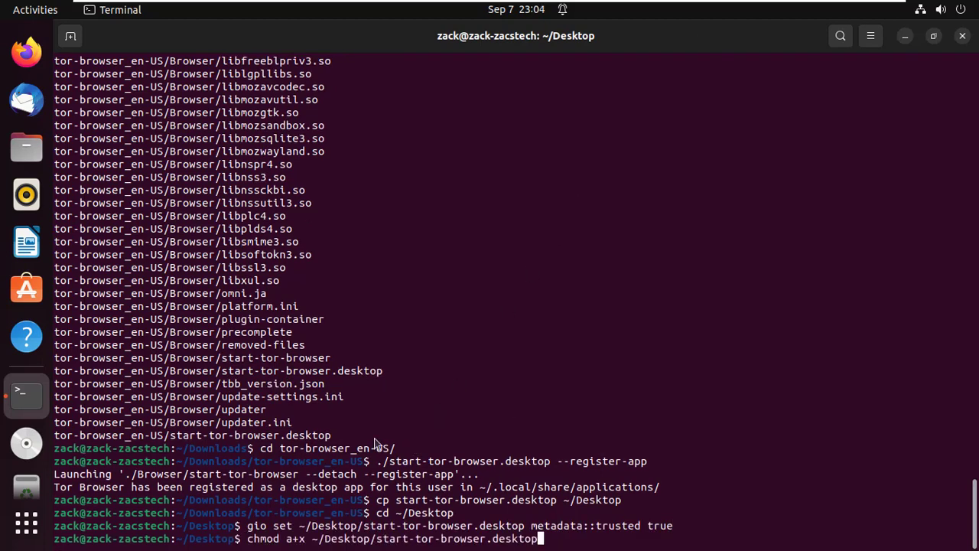
{"action": "key", "text": "Return"}
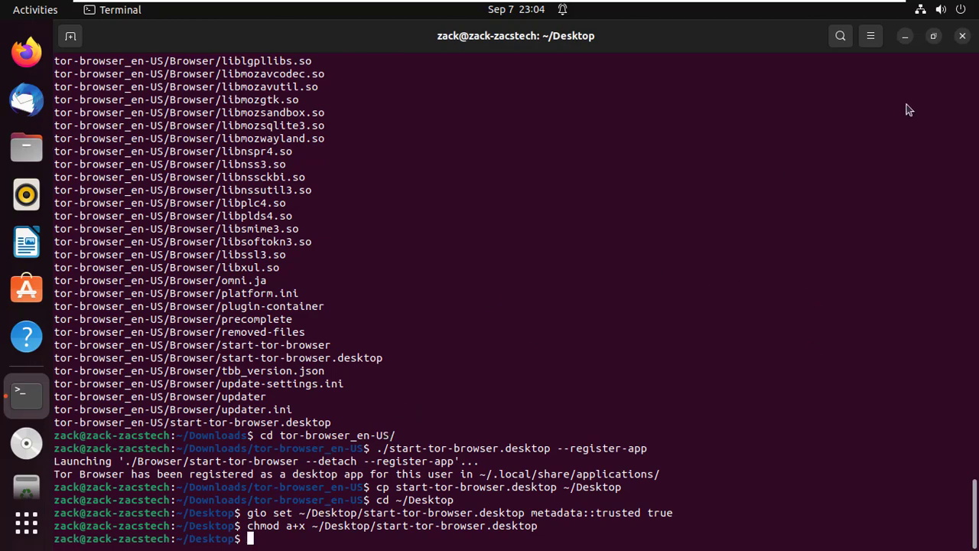
Close the terminal and launch Tor Browser from the application search for 'tor'.
{"action": "left_click", "coordinate": [962, 36]}
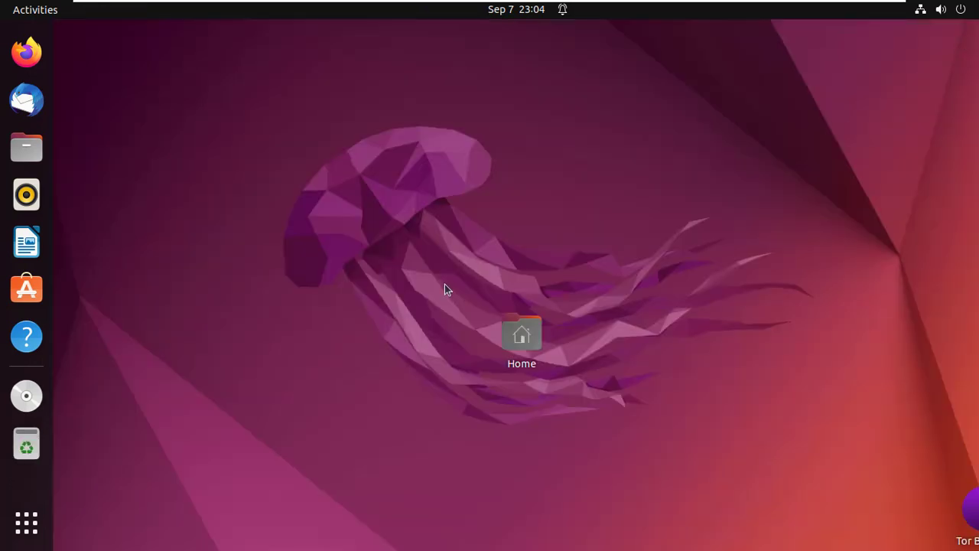
{"action": "left_click", "coordinate": [26, 523]}
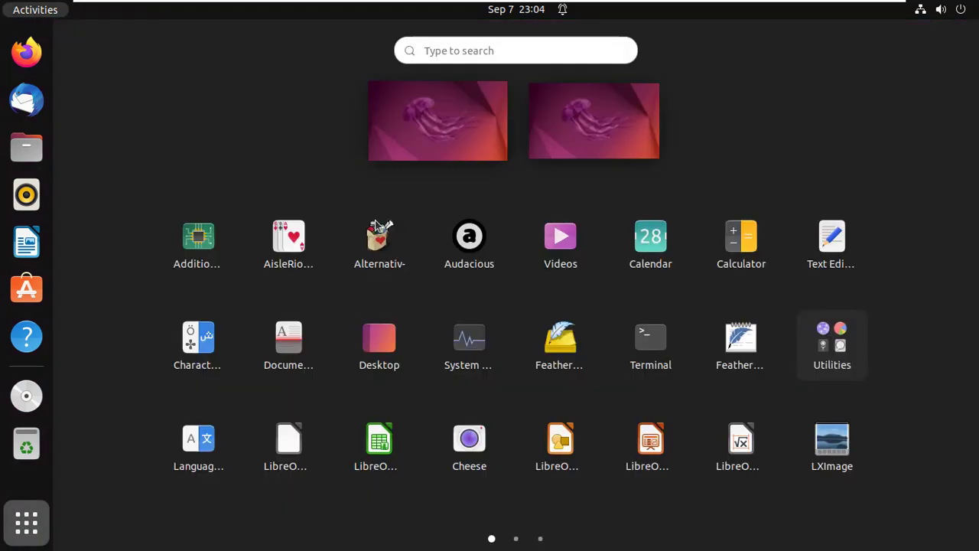
{"action": "left_click", "coordinate": [519, 50]}
{"action": "type", "text": "tor"}
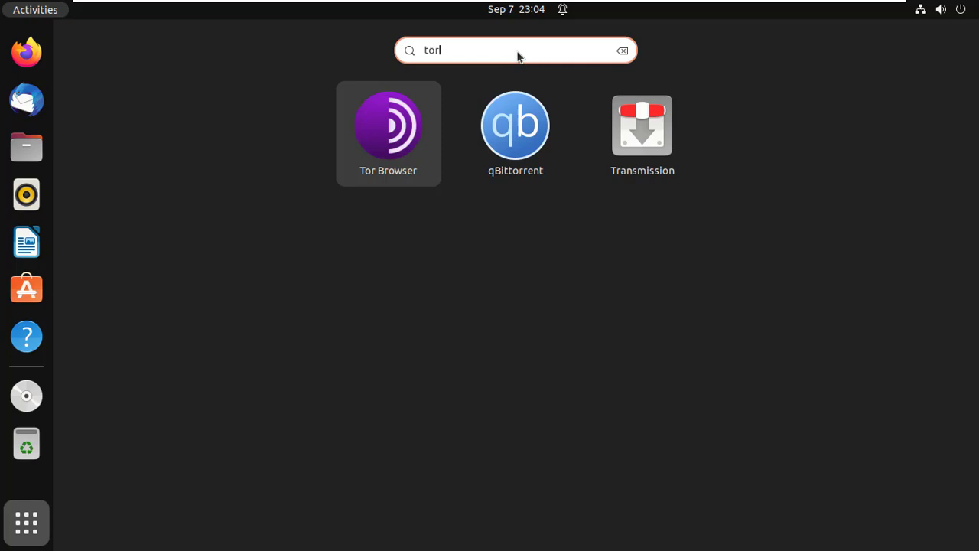
{"action": "left_click", "coordinate": [403, 123]}
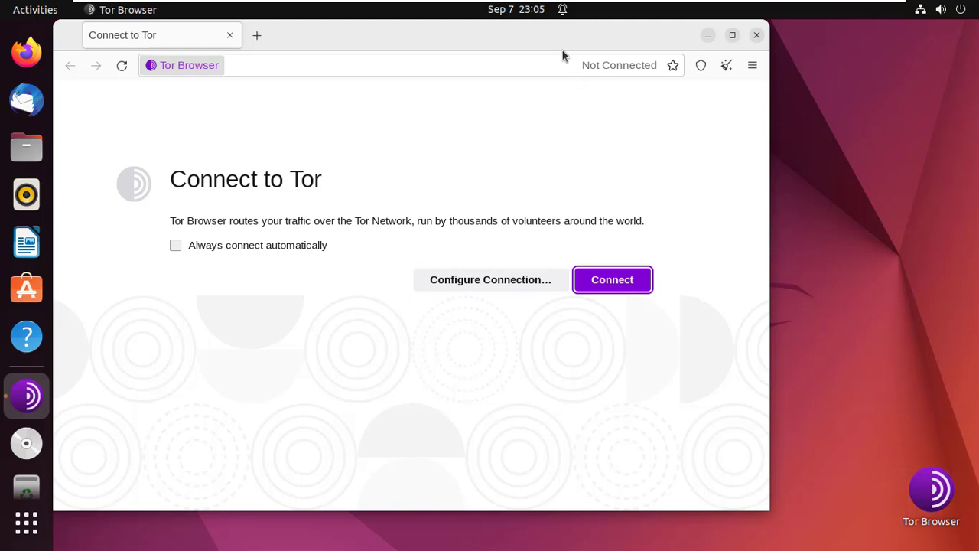
Move the Tor Browser desktop icon to the upper right and connect to the Tor network.
{"action": "left_click_drag", "start_coordinate": [931, 490], "coordinate": [840, 202]}
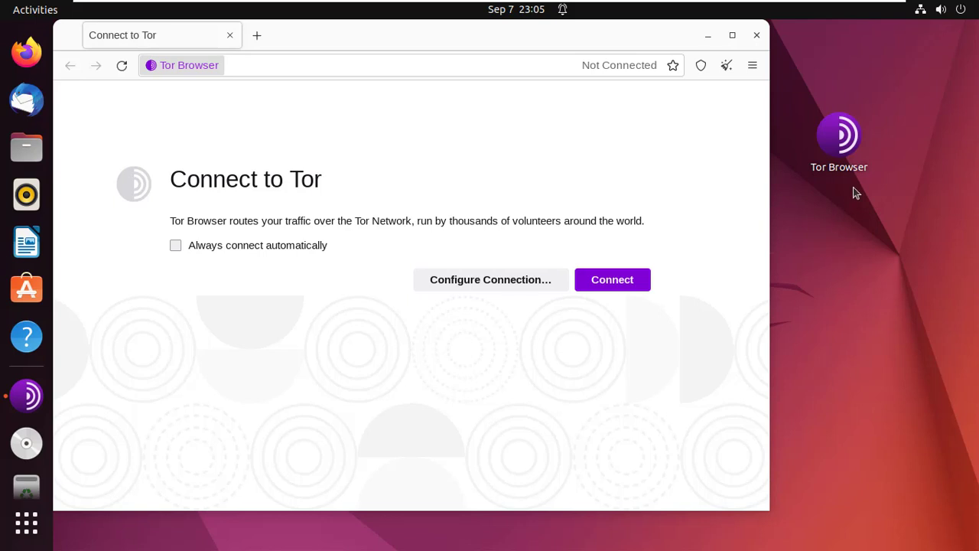
{"action": "left_click", "coordinate": [619, 280]}
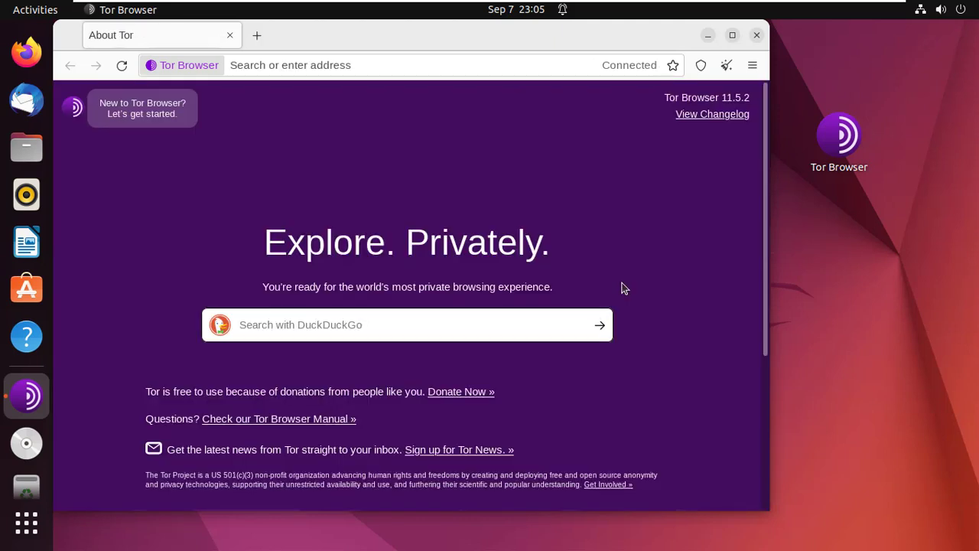
Maximize Tor Browser and search DuckDuckGo for 'oceans'.
{"action": "key", "text": "super+Up"}
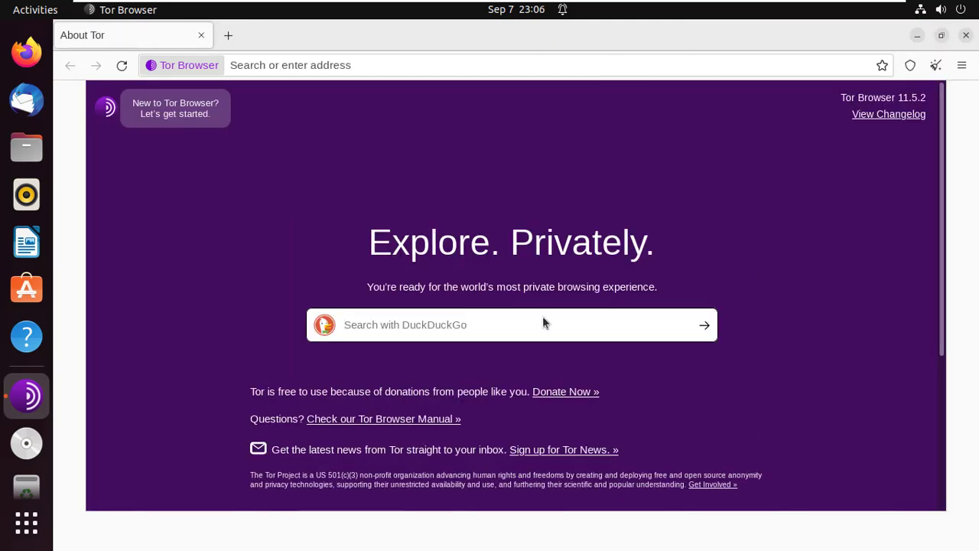
{"action": "type", "text": "oceans"}
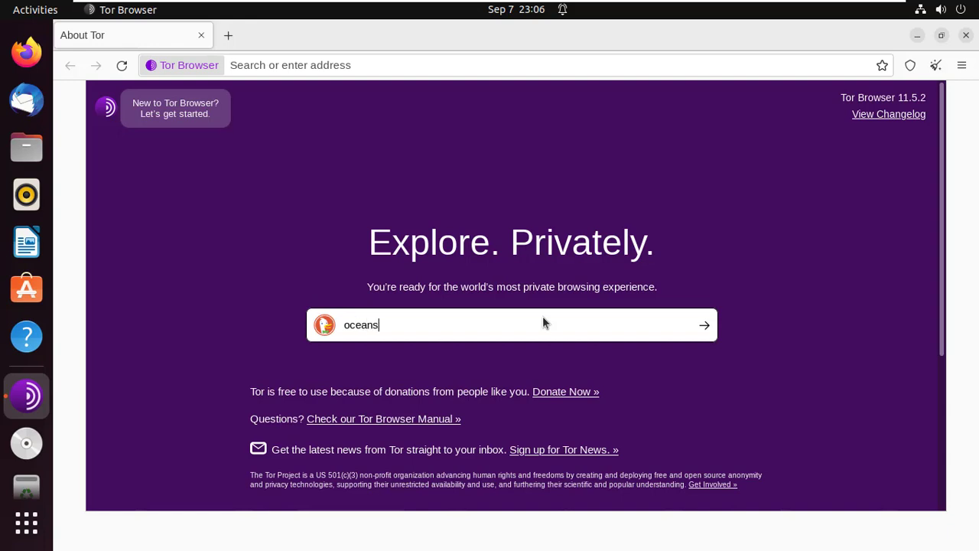
{"action": "key", "text": "Return"}
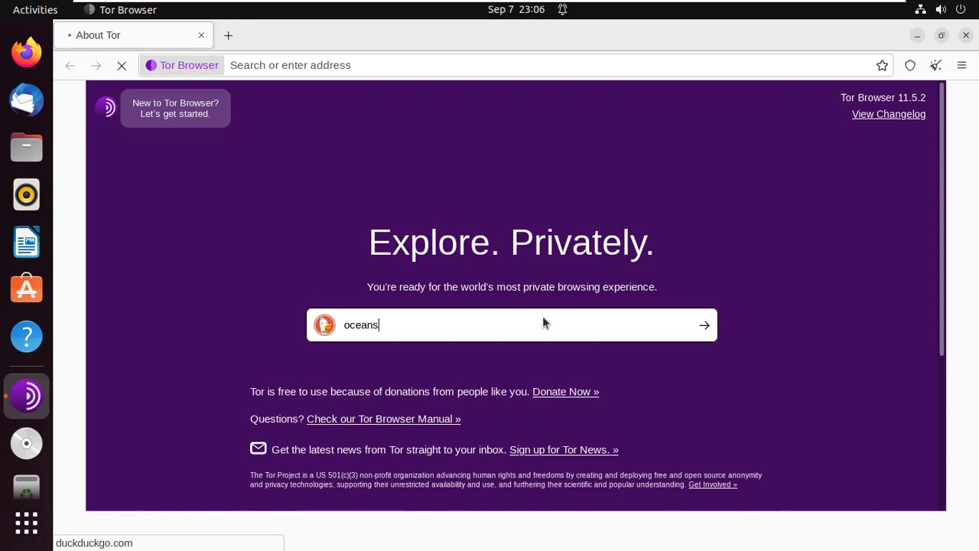